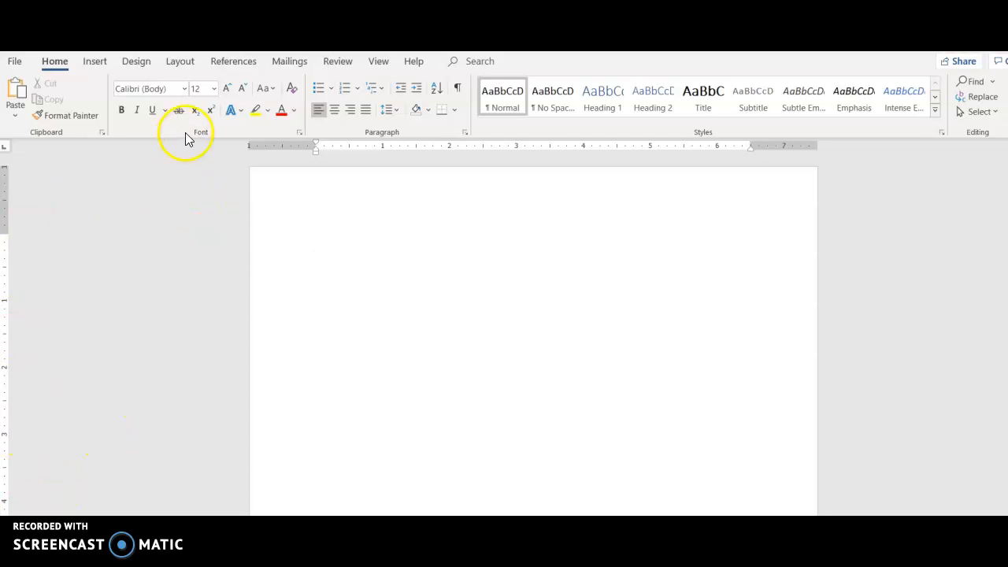
# - Set the blank document's font to Times New Roman
pyautogui.click(185, 89)
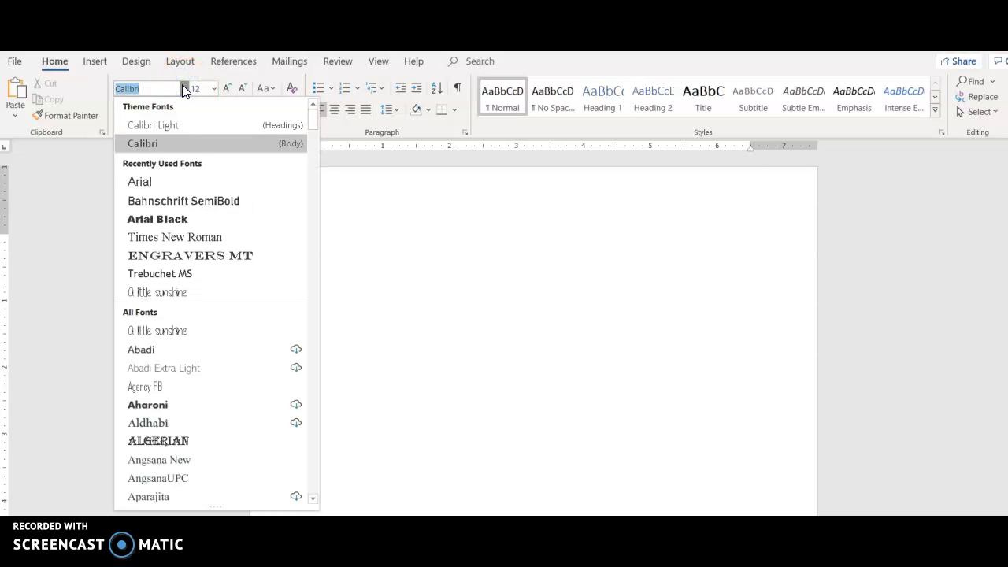
pyautogui.click(172, 246)
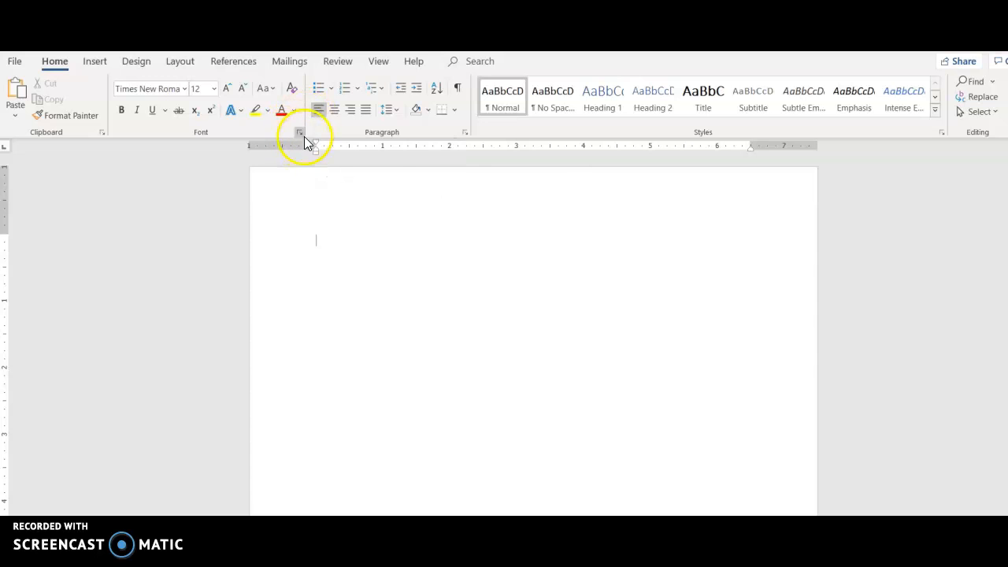
# - Set the paragraph spacing to 0 pt after with double line spacing, and add no space between paragraphs of the same style
pyautogui.click(466, 132)
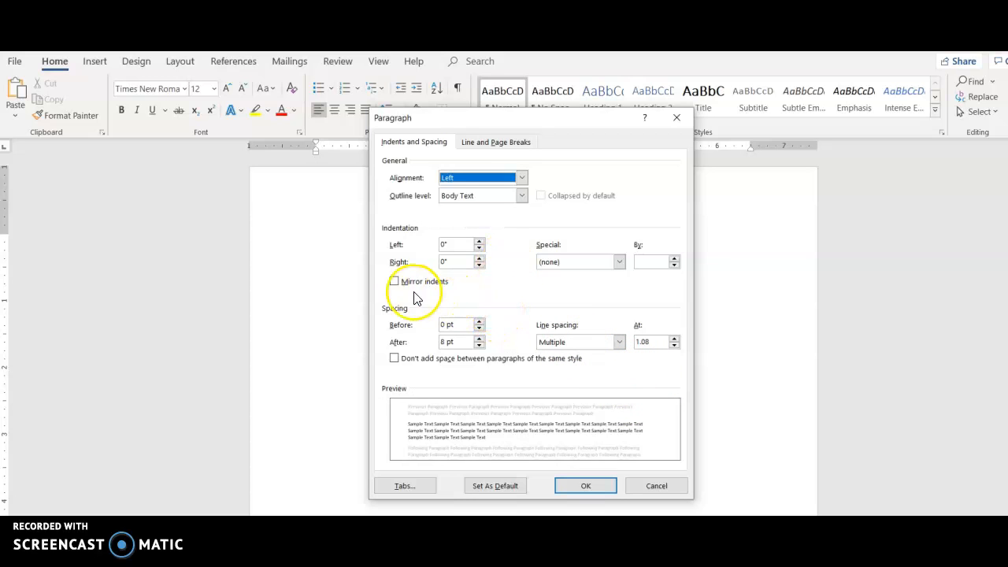
pyautogui.click(479, 345)
pyautogui.click(479, 345)
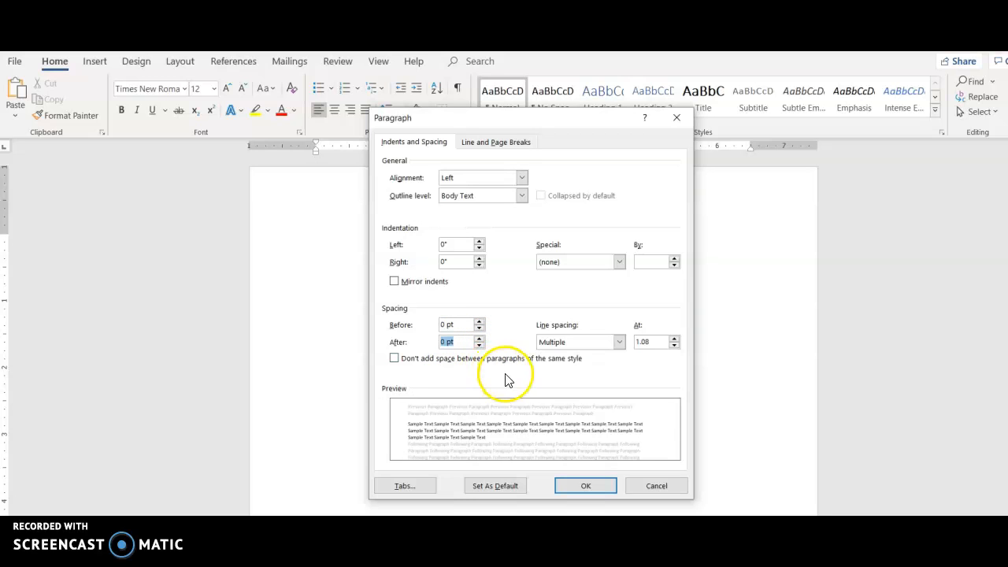
pyautogui.click(394, 360)
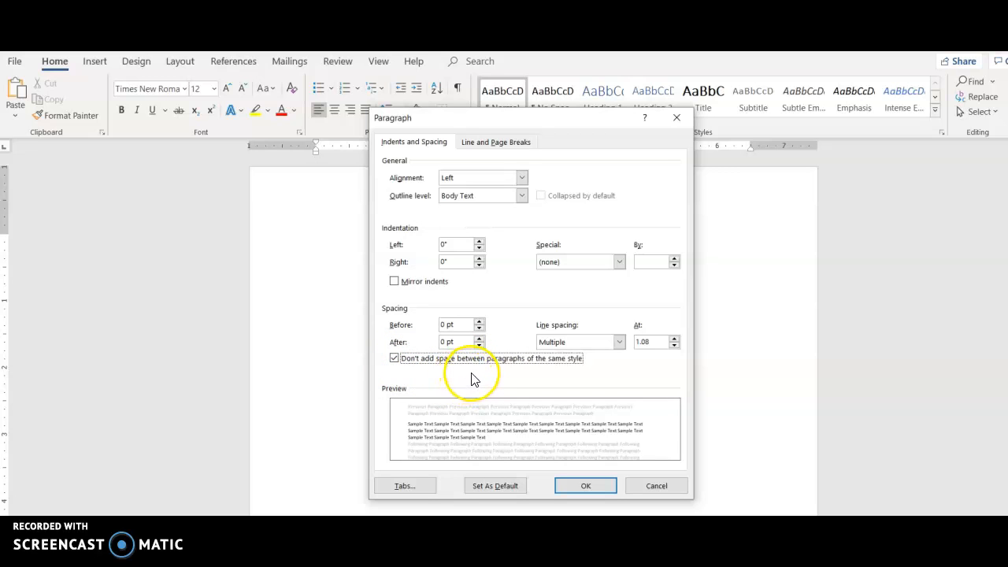
pyautogui.click(620, 342)
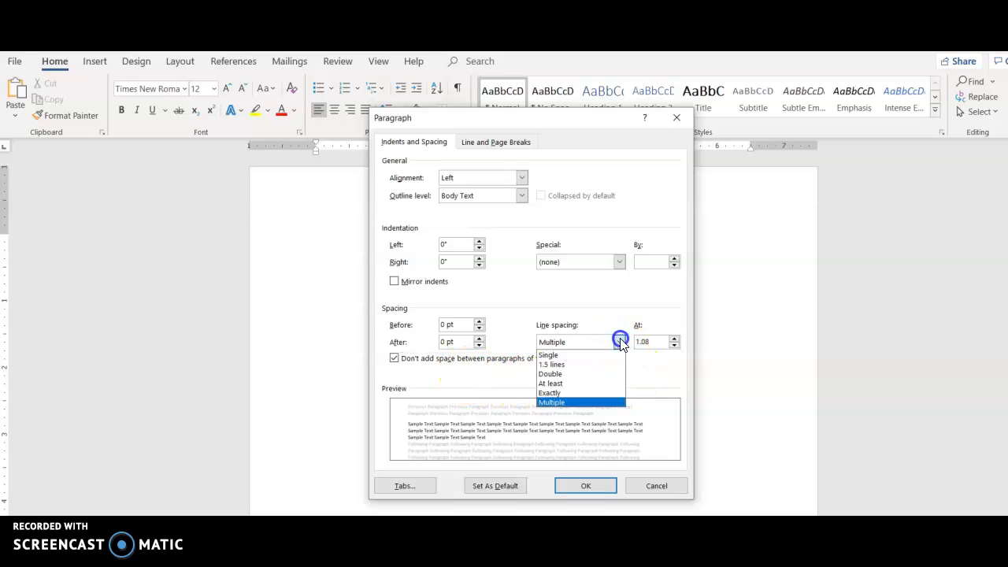
pyautogui.click(578, 375)
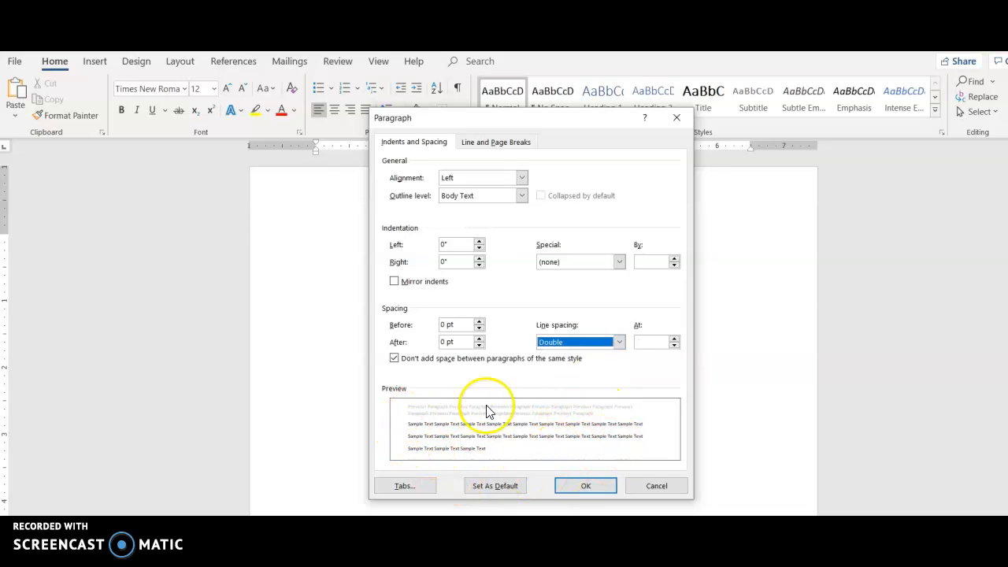
pyautogui.click(583, 488)
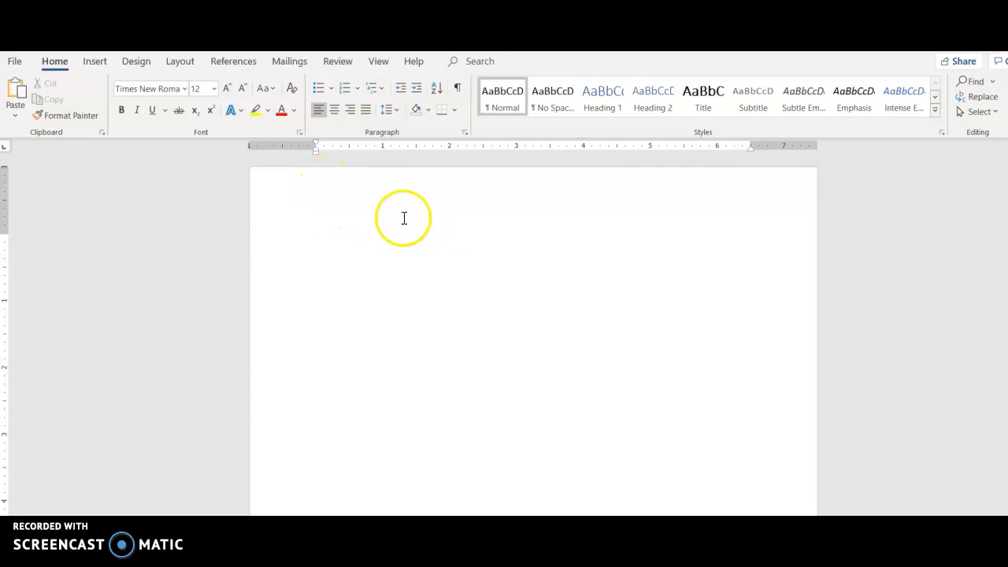
# - Insert a page number in the header using the top-of-page Plain Number 3 style
pyautogui.doubleClick(356, 197)
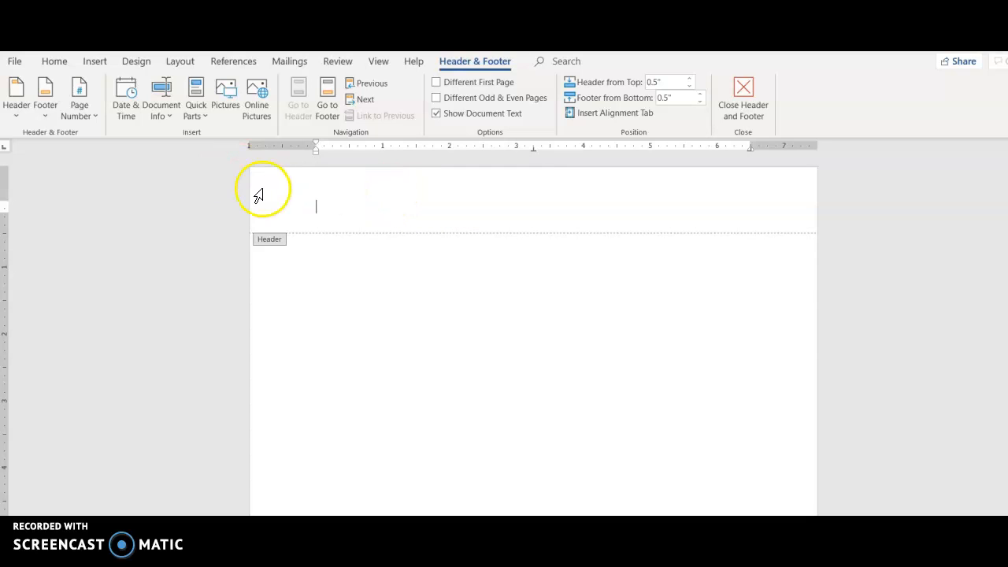
pyautogui.click(91, 116)
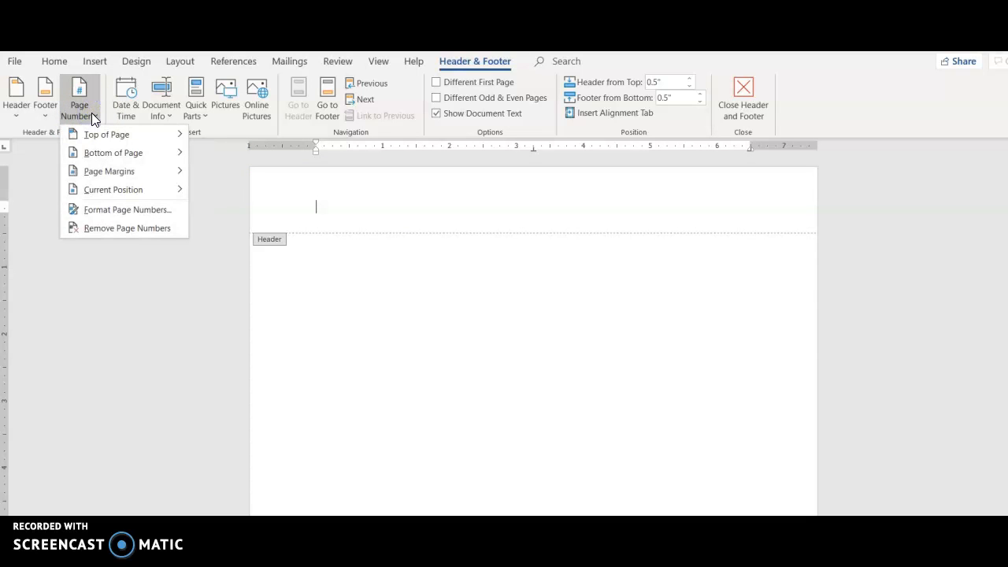
pyautogui.click(93, 139)
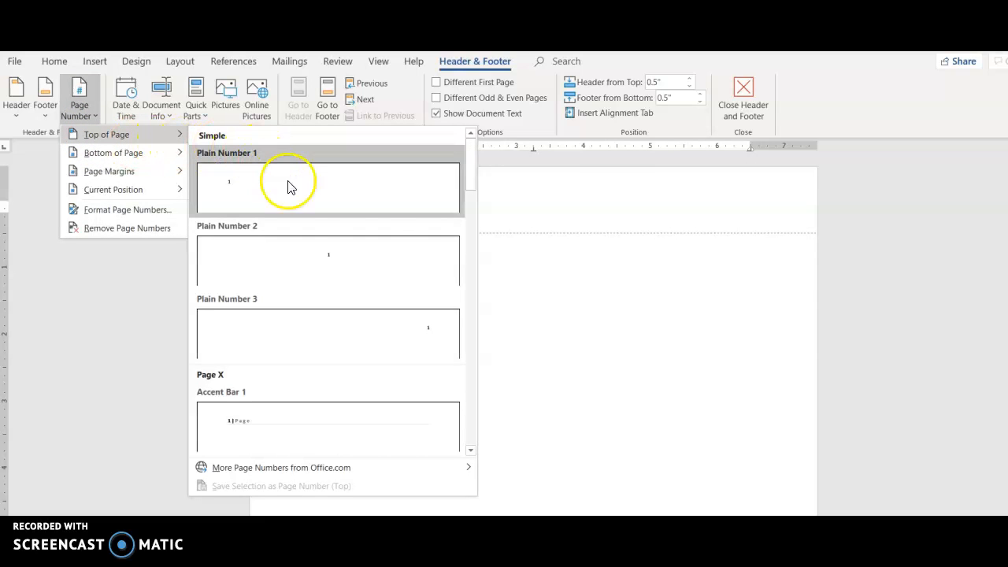
pyautogui.click(321, 349)
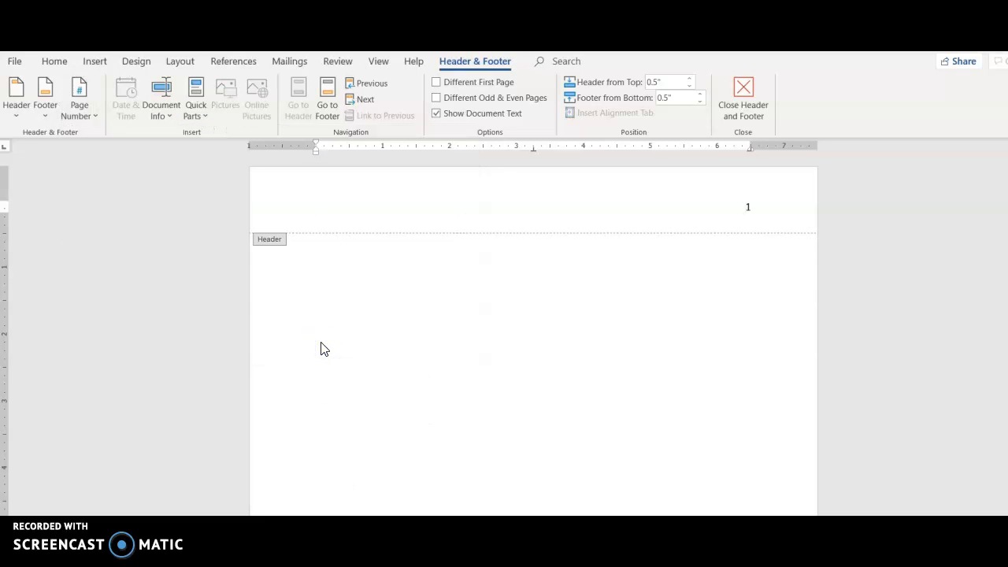
# - Enter the author's surname and a space before the header's page number, and return to the document body
pyautogui.click(738, 205)
pyautogui.write('Williams')
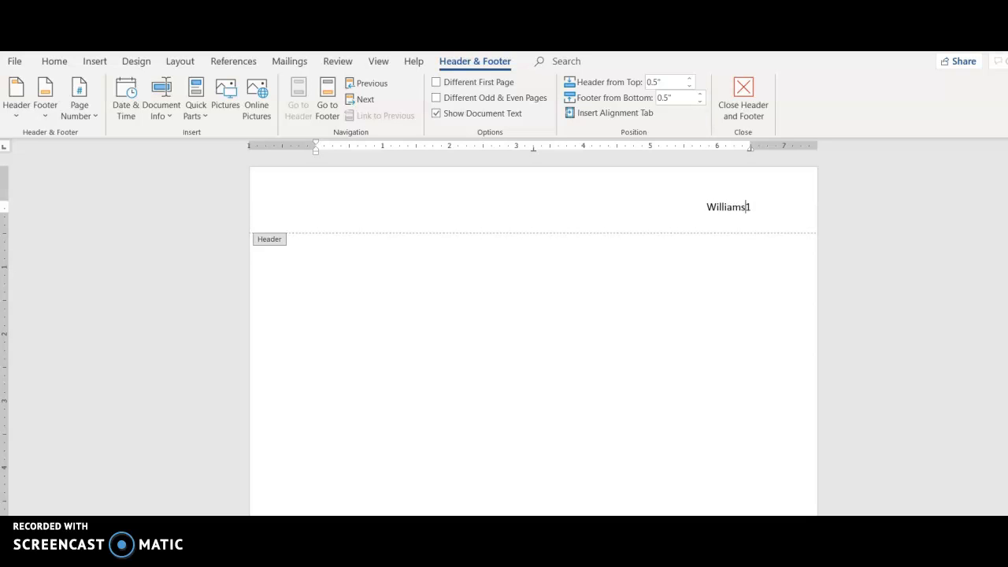
pyautogui.click(743, 206)
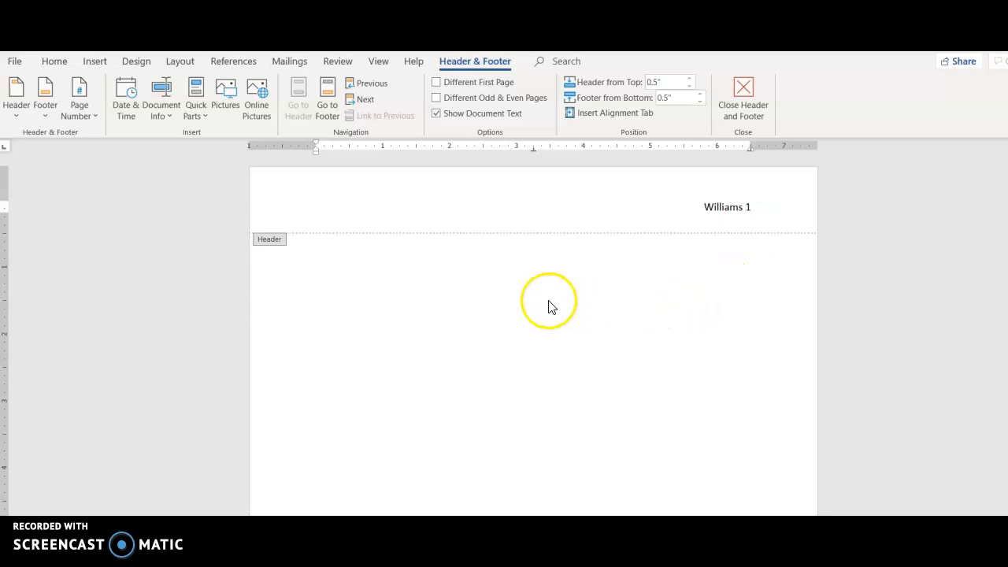
pyautogui.click(485, 293)
pyautogui.click(484, 293)
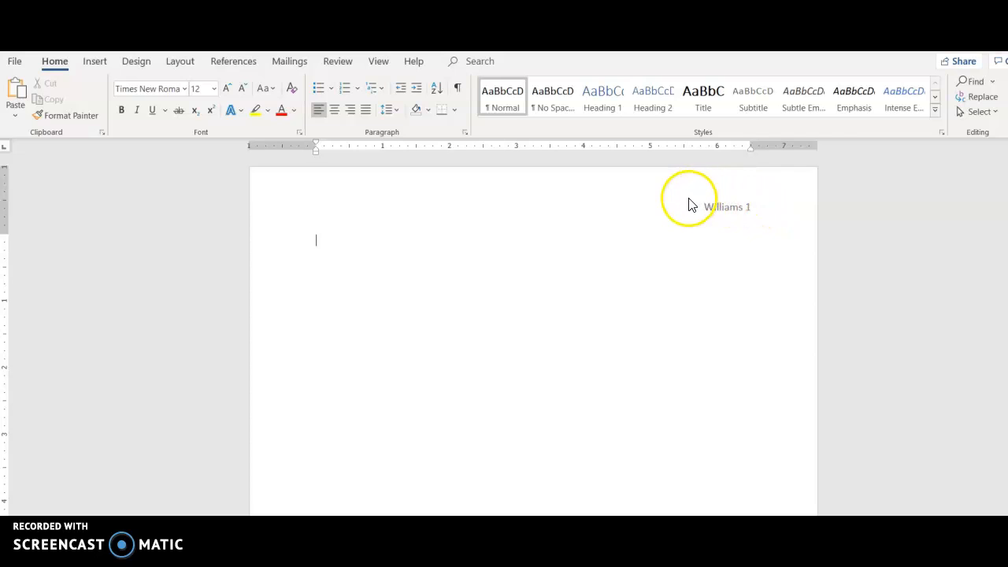
# - Enter "Student Name" on the first body line and the instructor's title and surname on the second
pyautogui.click(766, 224)
pyautogui.write('Student Name')
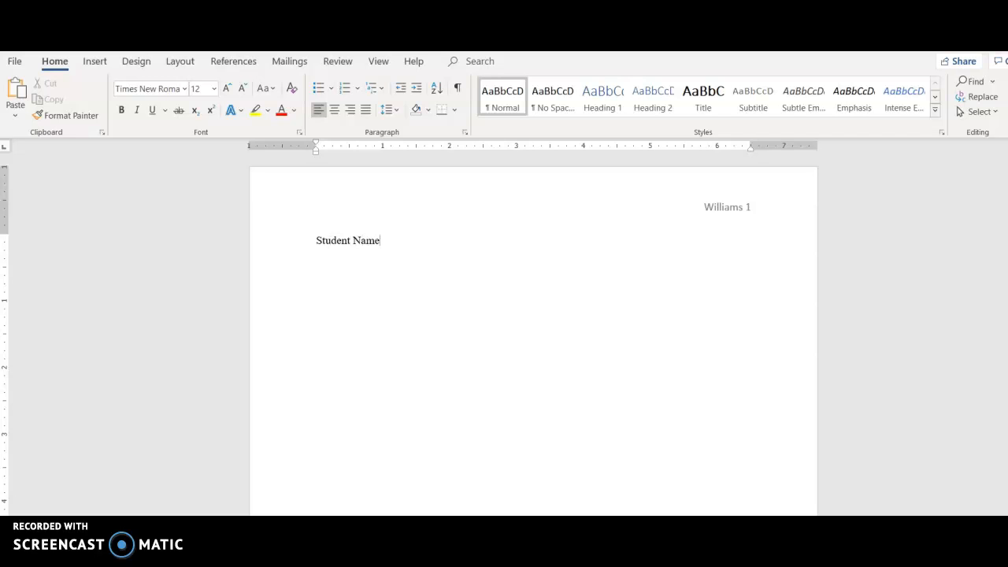
pyautogui.press('Return')
pyautogui.click(466, 131)
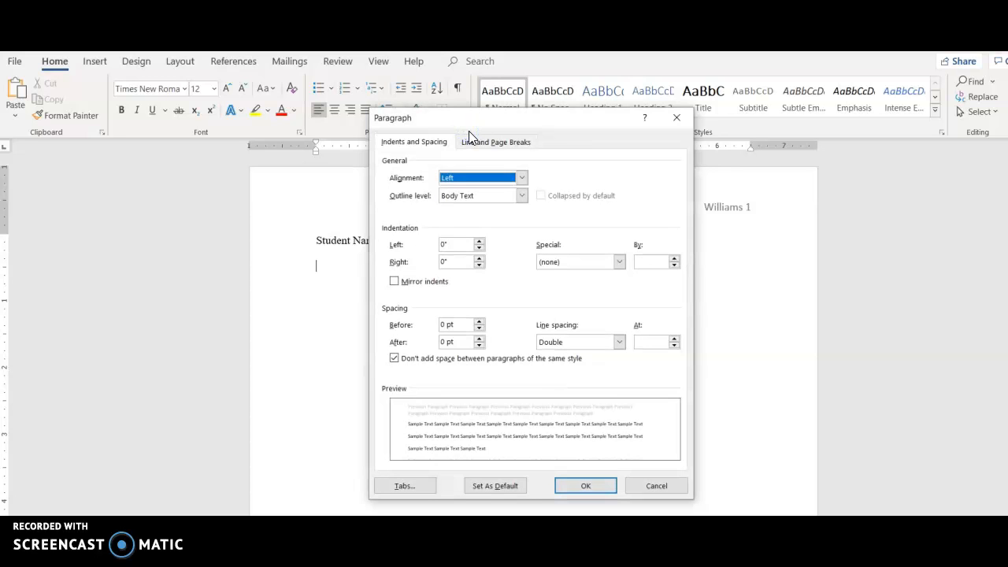
pyautogui.click(682, 118)
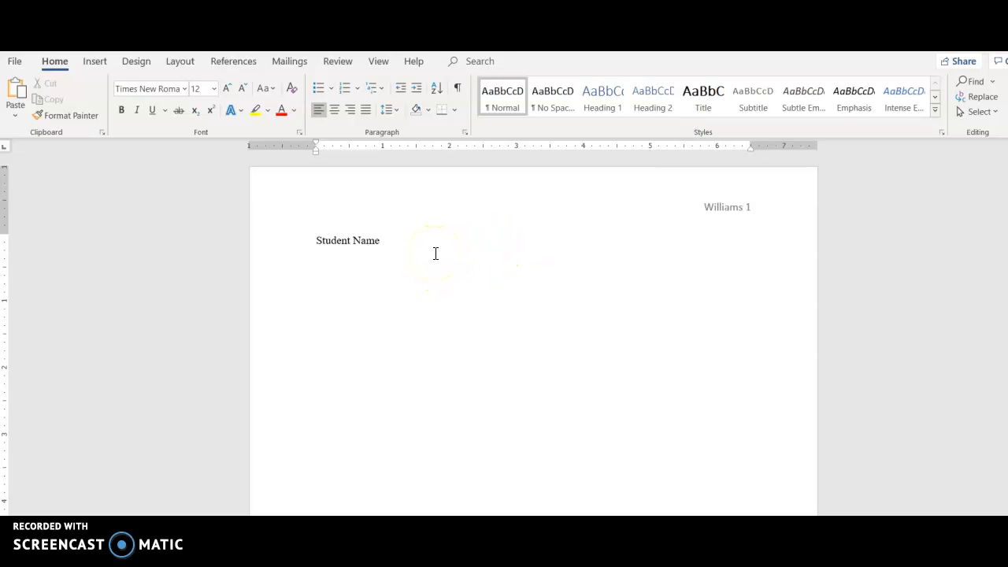
pyautogui.write('Dr. Williams')
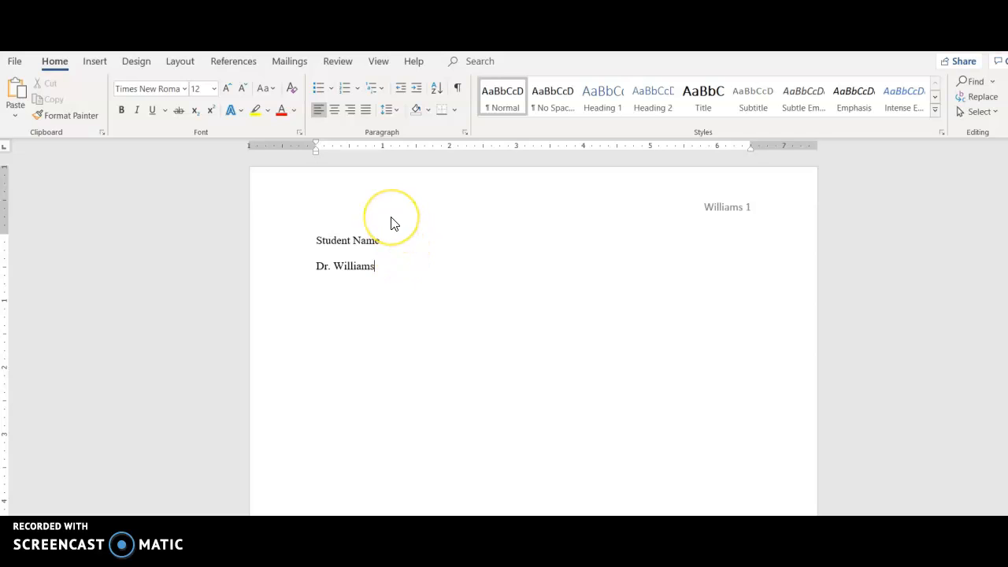
pyautogui.press('Return')
pyautogui.write('ENGL')
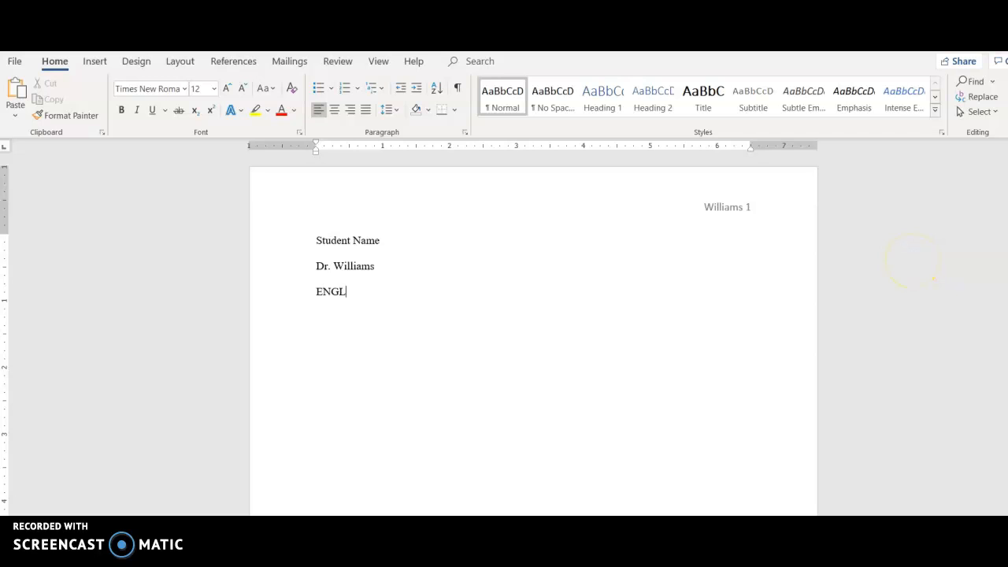
pyautogui.write(' 2322')
pyautogui.press('BackSpace')
pyautogui.press('BackSpace')
pyautogui.press('BackSpace')
pyautogui.press('BackSpace')
pyautogui.press('BackSpace')
pyautogui.press('BackSpace')
pyautogui.press('BackSpace')
pyautogui.press('BackSpace')
pyautogui.press('BackSpace')
# - Enter the course name "British Literature I" on the third line and the date "22 Aug. 2019" on the fourth
pyautogui.write('British Literature I')
pyautogui.click(874, 256)
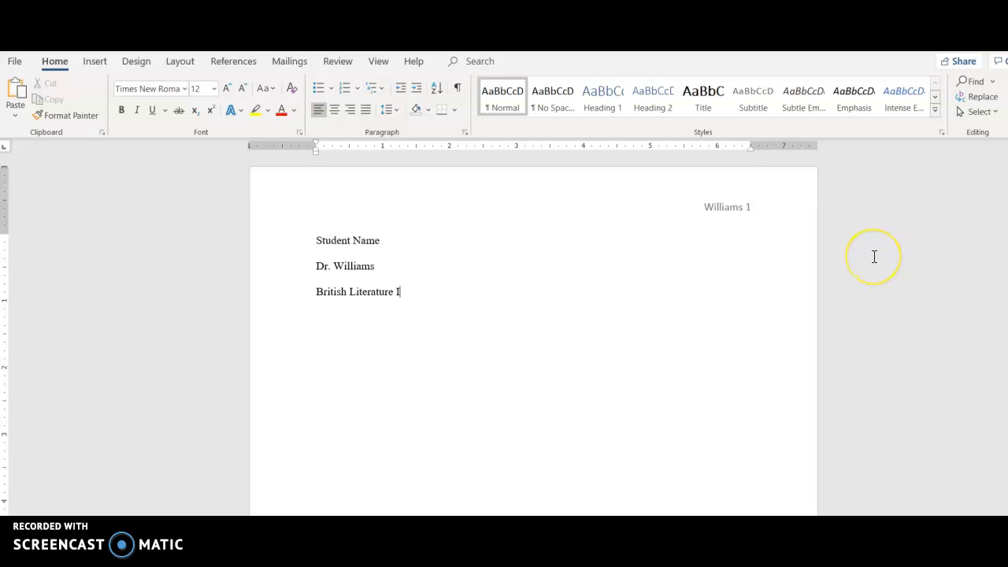
pyautogui.press('Return')
pyautogui.press('BackSpace')
pyautogui.write('22 Aug')
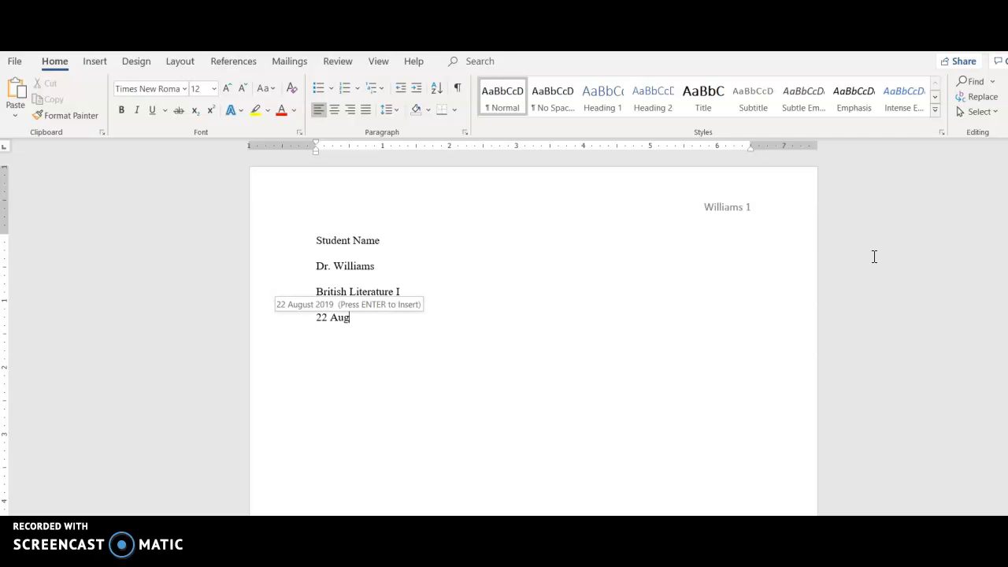
pyautogui.write('. ')
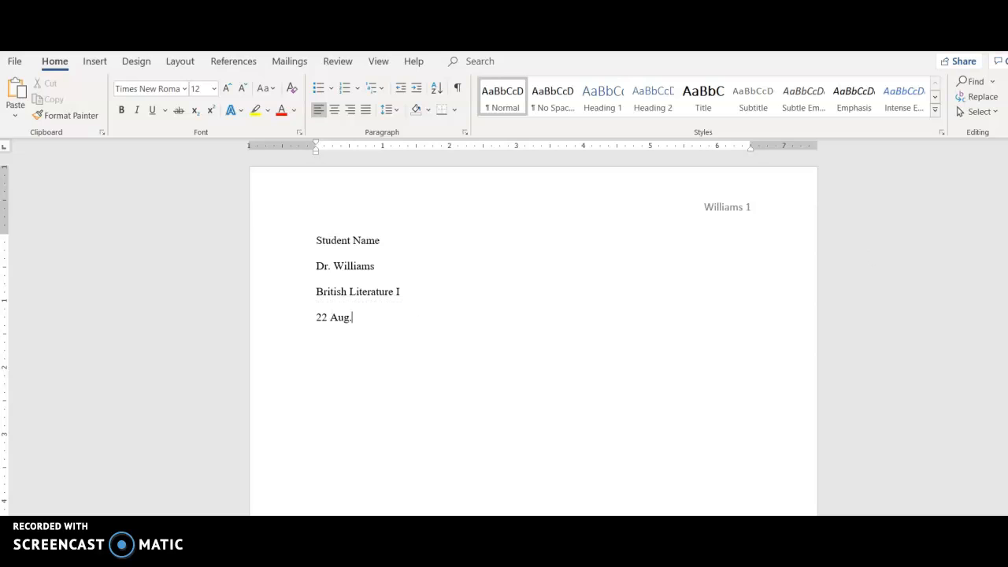
pyautogui.write('2019')
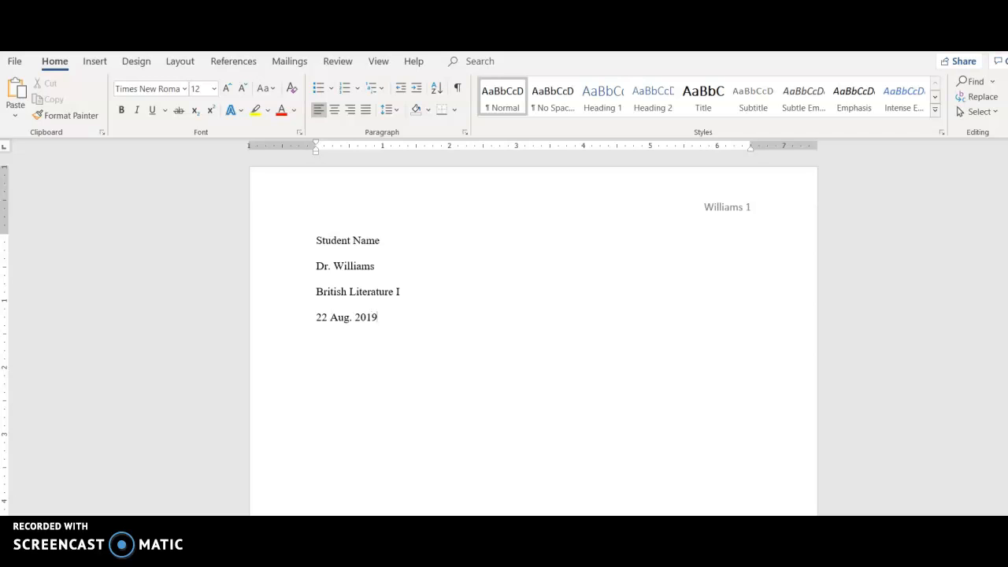
pyautogui.click(352, 319)
pyautogui.write('.')
pyautogui.click(410, 317)
# - Add the centered title "Elizabeth I and Mary, Queen of Scots" on a new line below the date
pyautogui.press('Return')
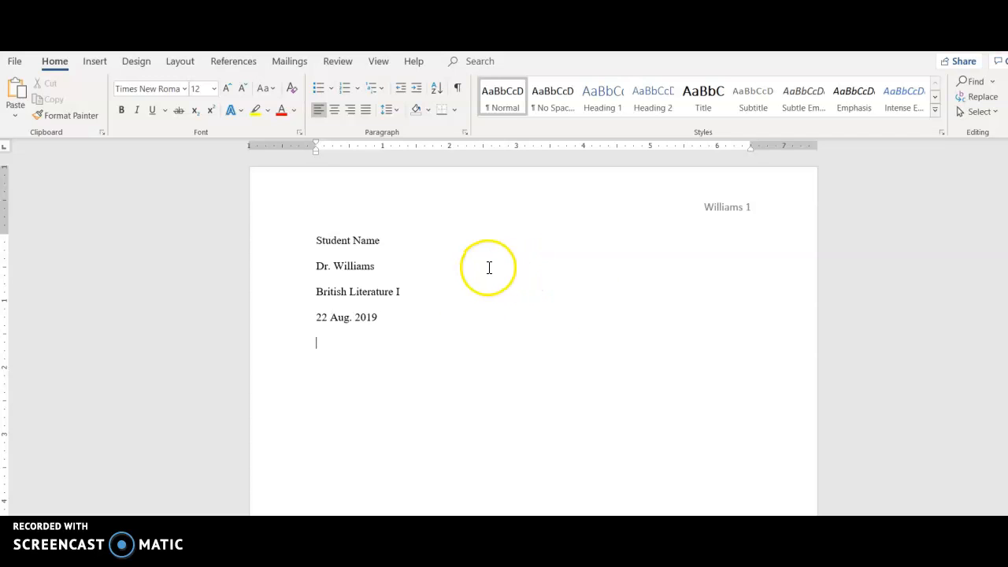
pyautogui.click(333, 110)
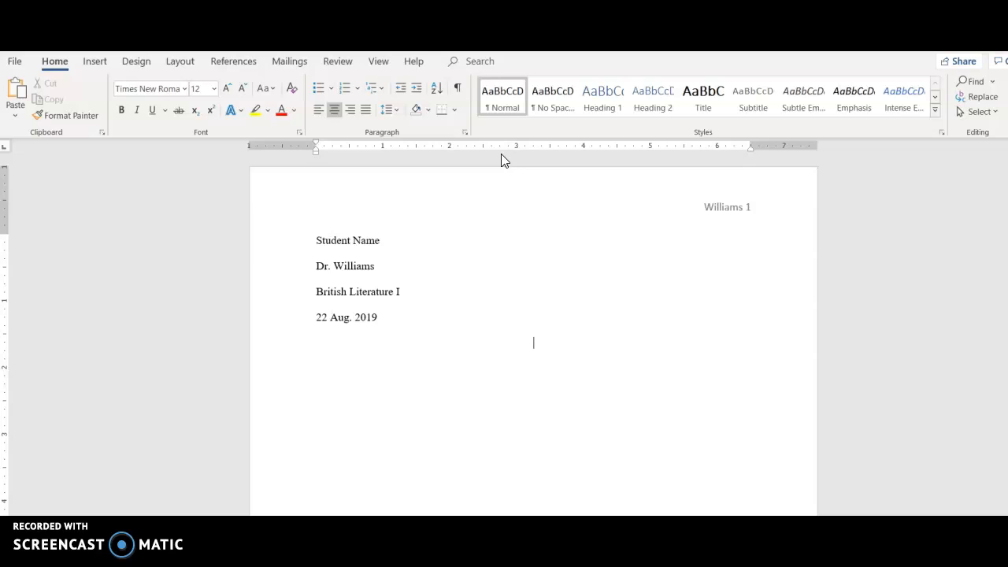
pyautogui.write('zabeth I and M')
pyautogui.write('ary')
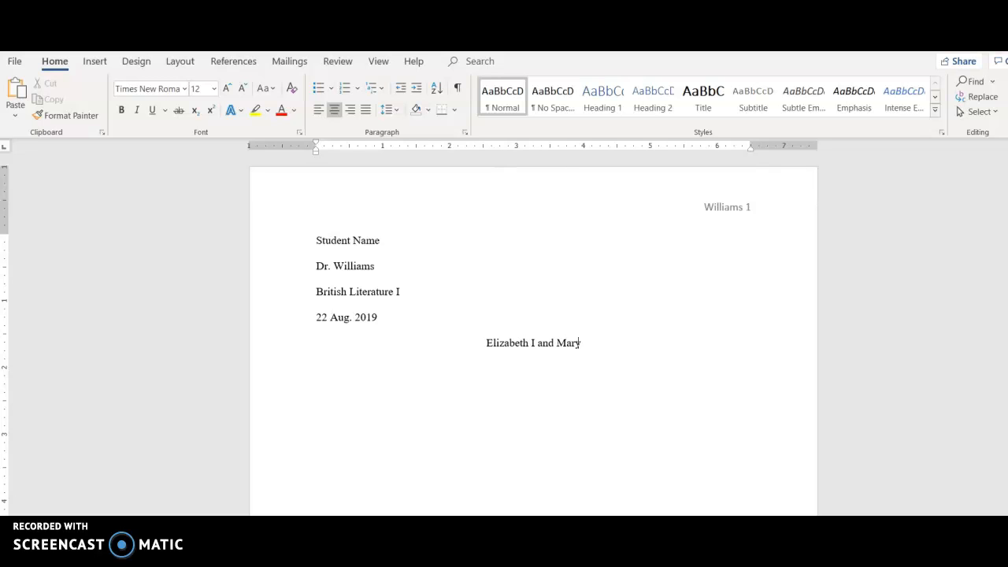
pyautogui.write(', Quee')
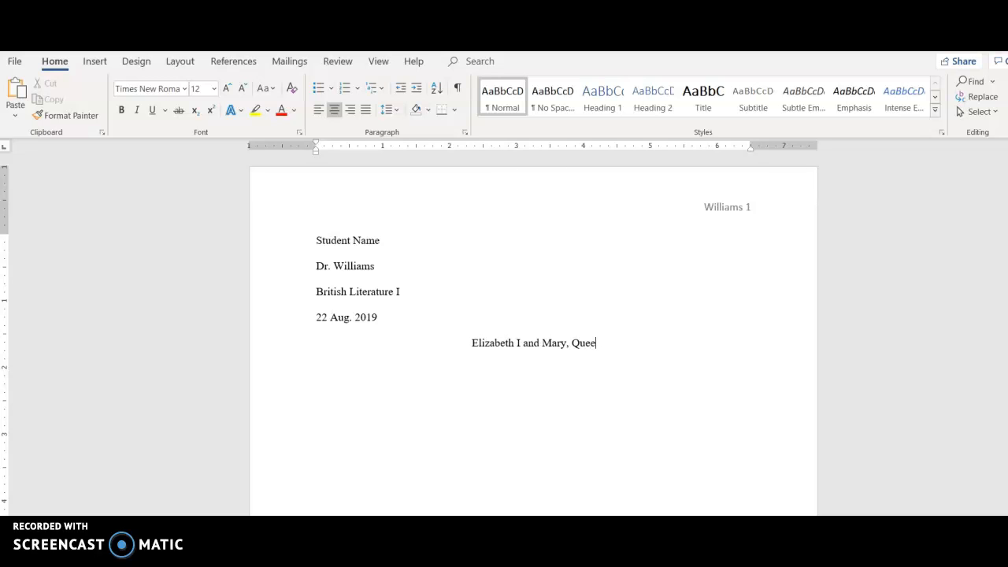
pyautogui.write('n of Scots')
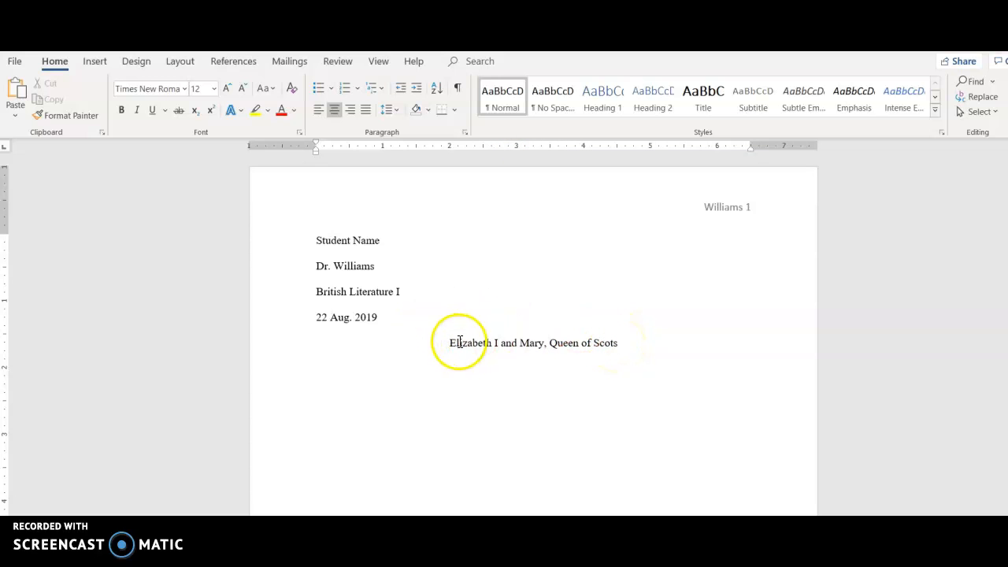
pyautogui.click(619, 326)
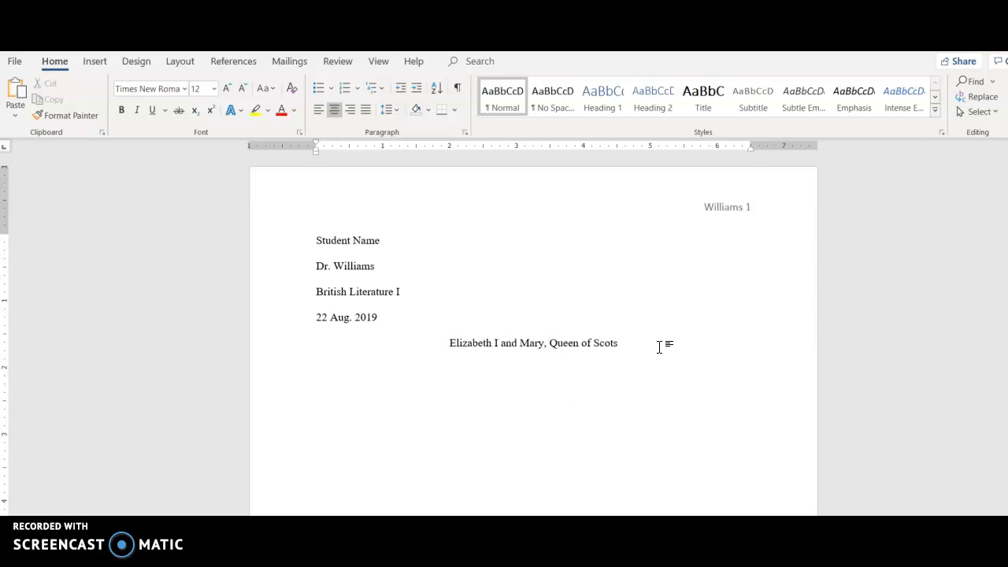
# - Start a left-aligned, indented paragraph below the title reading "Here is my first paragraph."
pyautogui.press('Return')
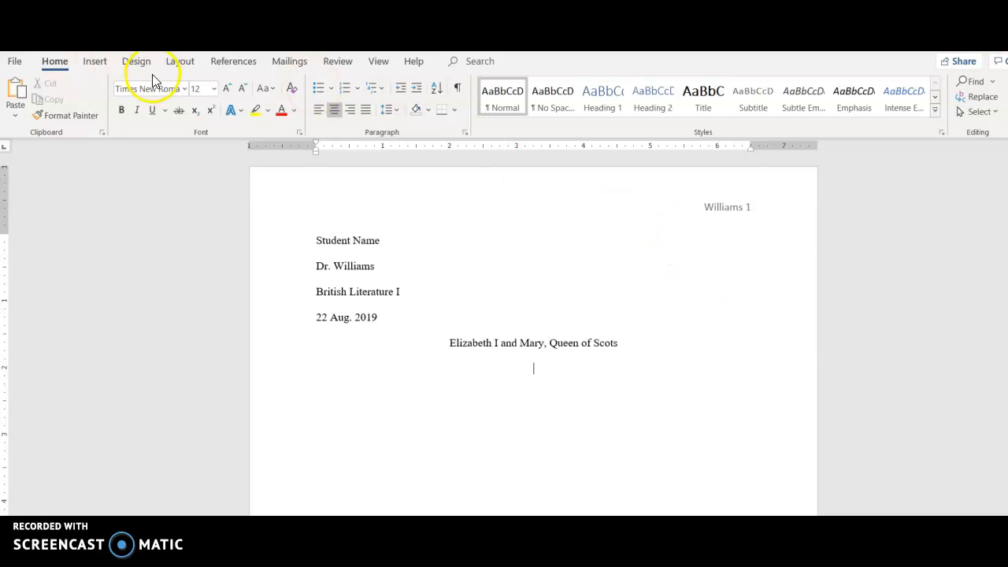
pyautogui.click(317, 111)
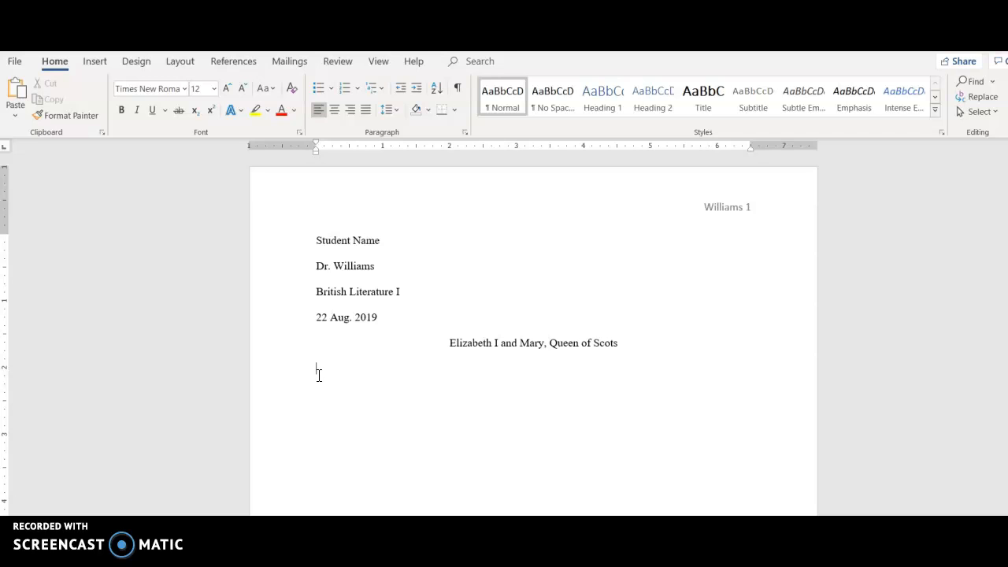
pyautogui.press('Tab')
pyautogui.write('Here is my first paragraph.')
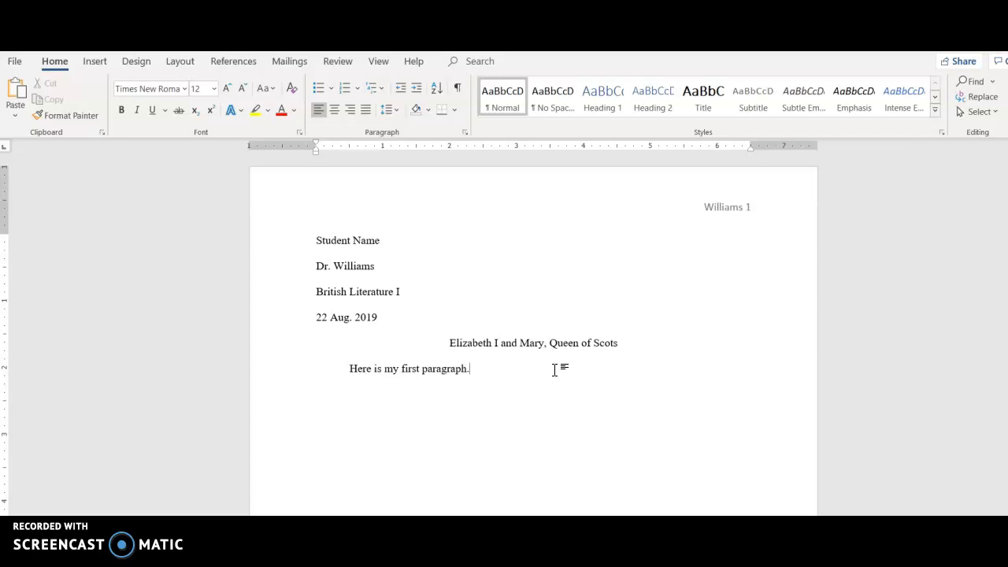
# - Insert blank lines after "Here is my first paragraph." until the text position moves onto the second page
pyautogui.scroll(-5, 579, 382)
pyautogui.scroll(-3, 611, 361)
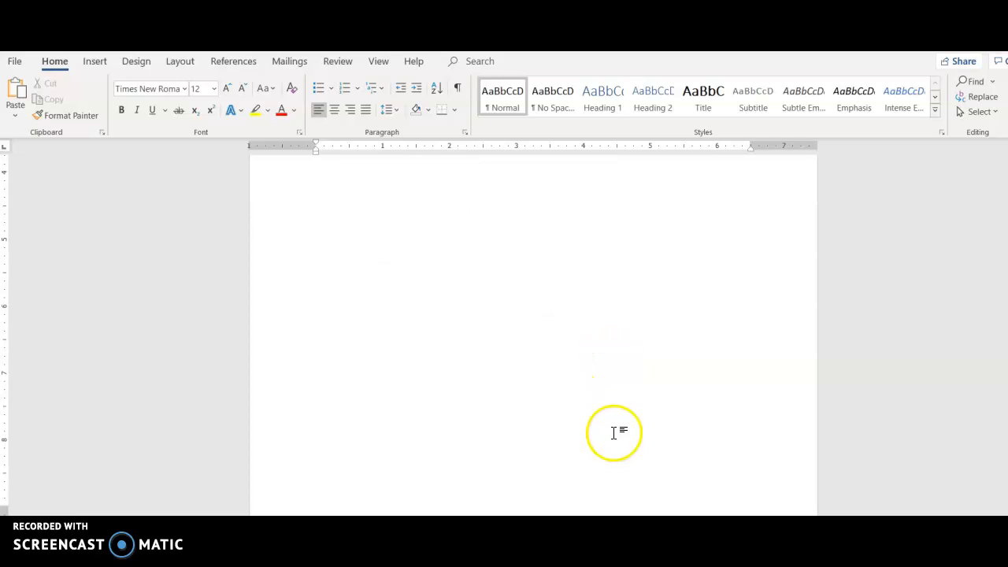
pyautogui.scroll(3, 614, 433)
pyautogui.press('Return')
pyautogui.press('Return')
pyautogui.press('Return')
pyautogui.press('Return')
pyautogui.press('Return')
pyautogui.press('Return')
pyautogui.press('Return')
pyautogui.press('Return')
pyautogui.press('Return')
pyautogui.press('Return')
pyautogui.press('Return')
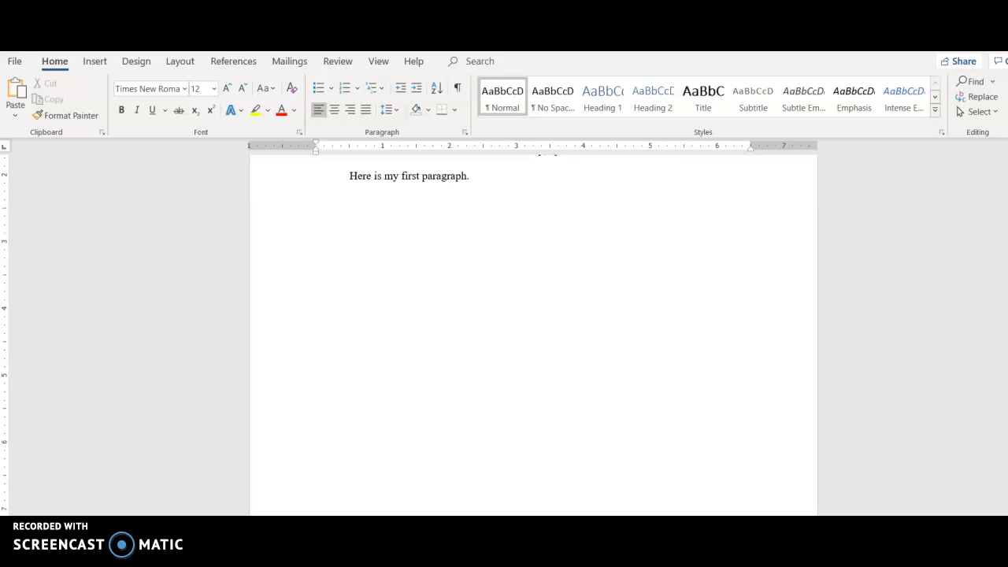
# - Enter "I didn't start a paragraph here, so I'm at the margin to start." unindented on the second page's first line
pyautogui.scroll(-8, 621, 426)
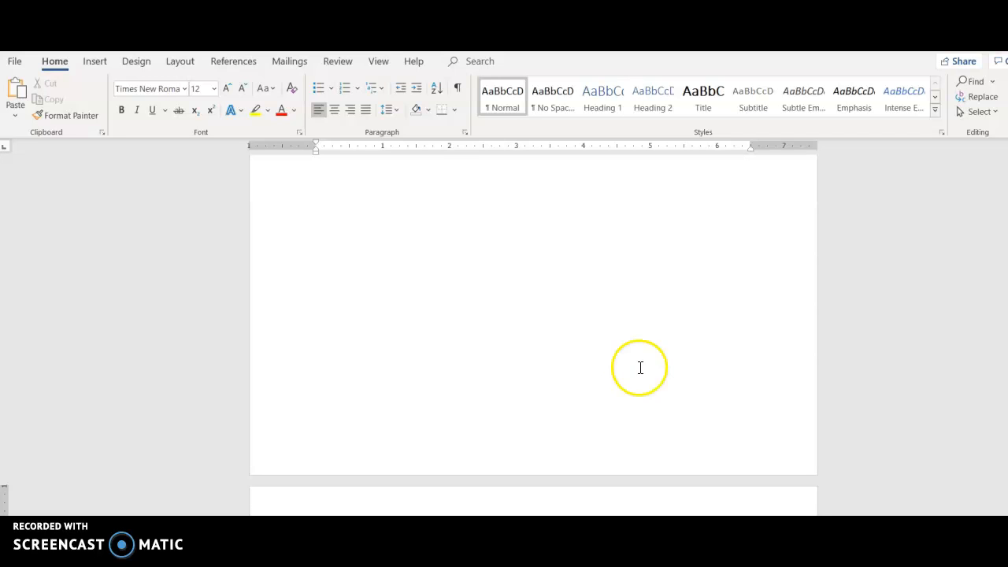
pyautogui.scroll(-3, 608, 383)
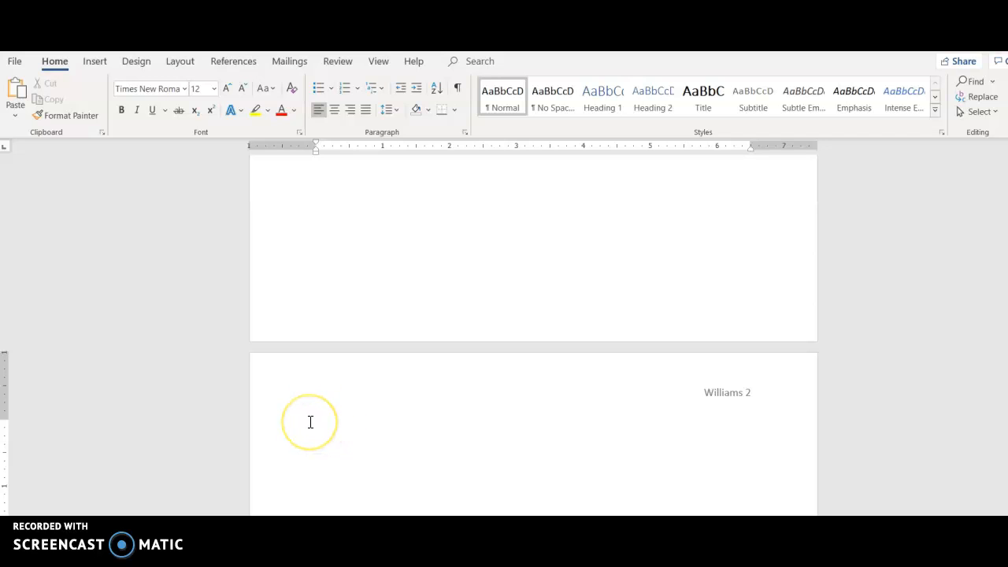
pyautogui.write("I didn't start a paragraph here")
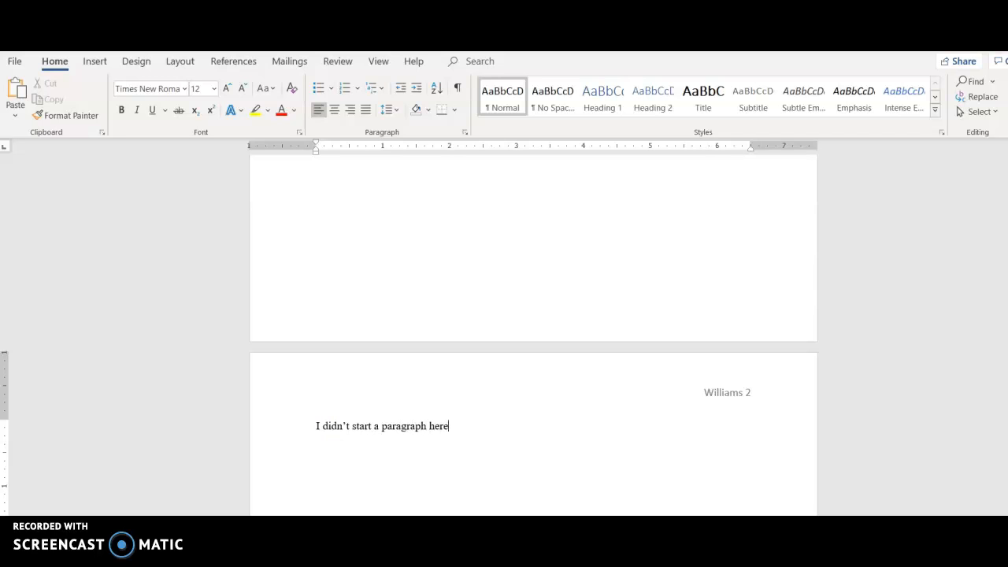
pyautogui.write(", so I'm at the margin to start.")
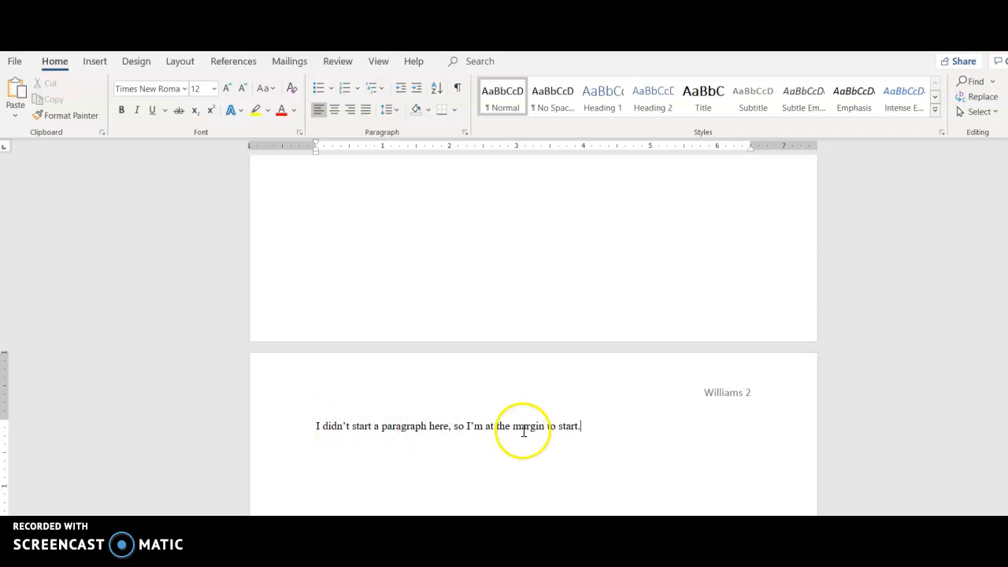
# - Indent the first line of the second page's sentence by one tab stop
pyautogui.click(580, 425)
pyautogui.moveTo(579, 426); pyautogui.dragTo(317, 415)
pyautogui.click(316, 426)
pyautogui.press('Tab')
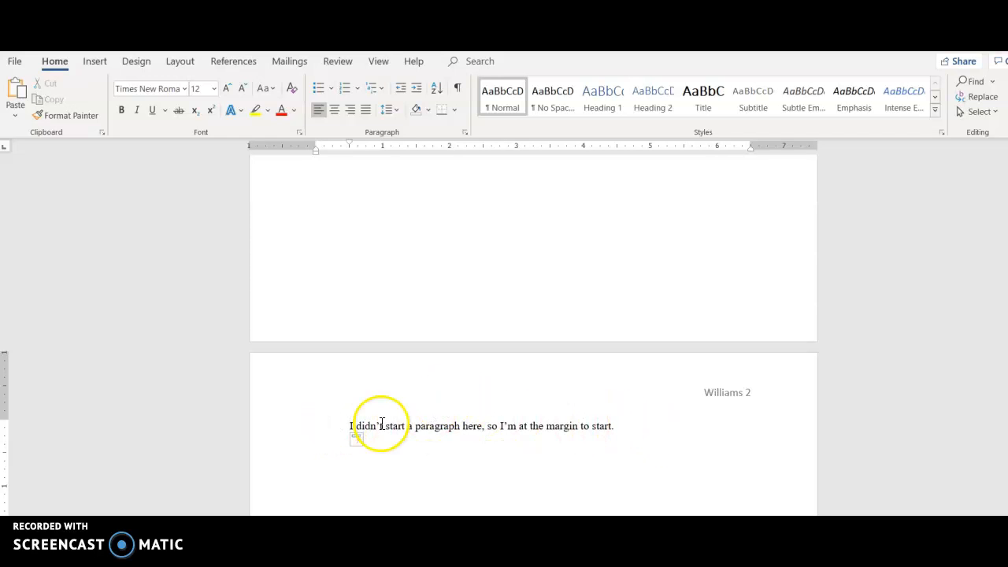
# - Replace "didn't start a" with "have a new" in the second page's sentence
pyautogui.click(356, 426)
pyautogui.moveTo(357, 426); pyautogui.dragTo(416, 428)
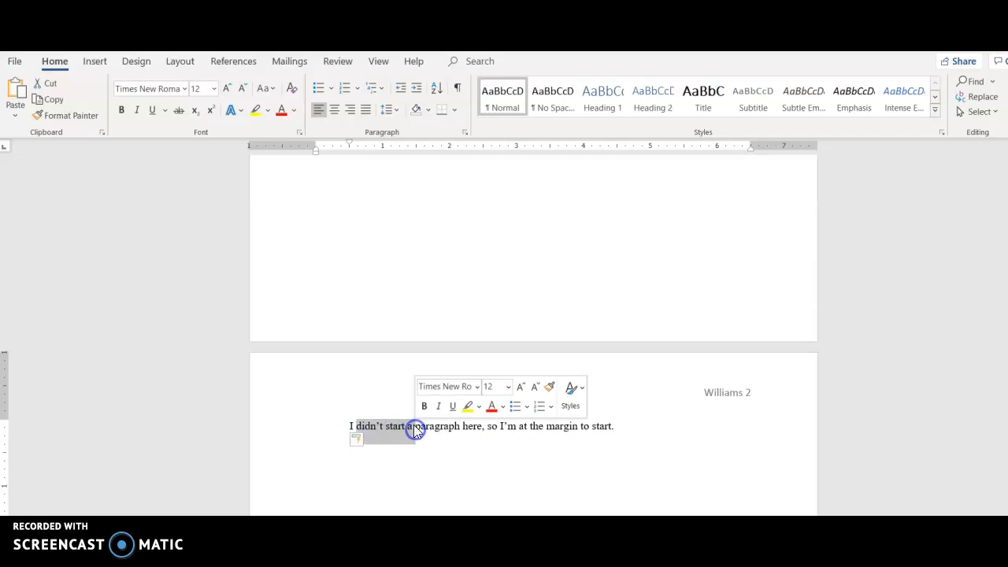
pyautogui.write('have a new')
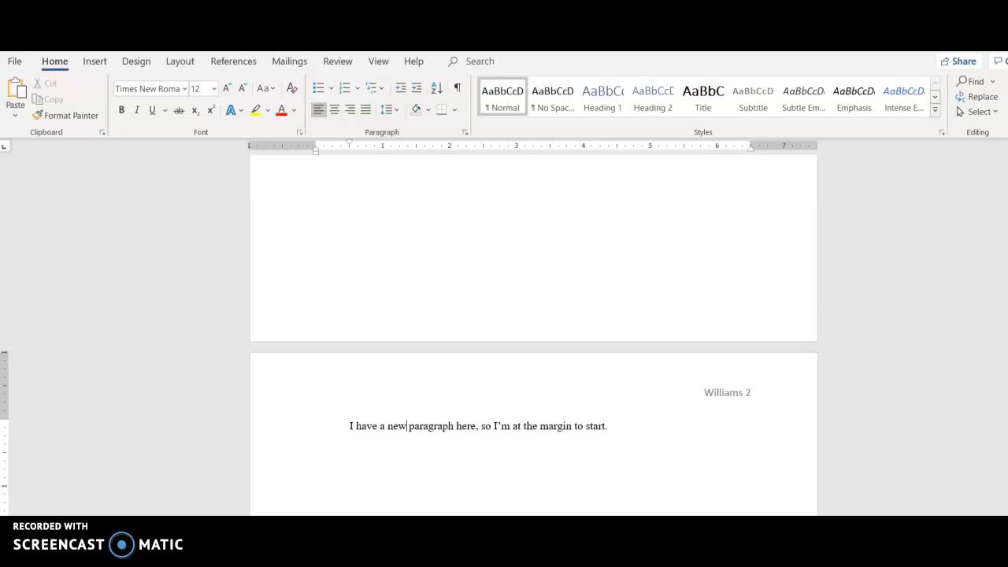
# - Replace "the margin to start." with "1 tab over to start." at the end of the second page's sentence
pyautogui.moveTo(525, 429); pyautogui.dragTo(594, 429)
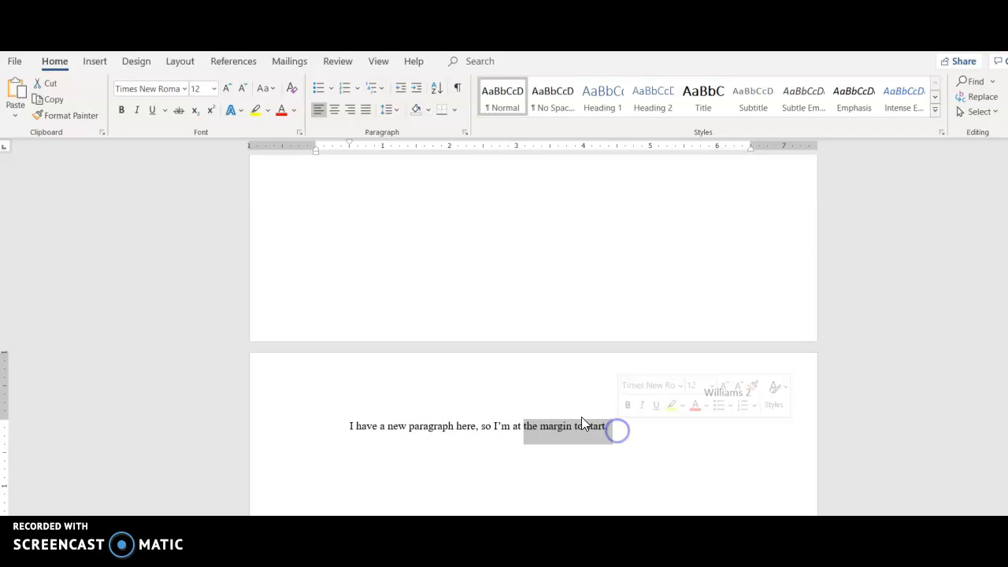
pyautogui.write('1 t')
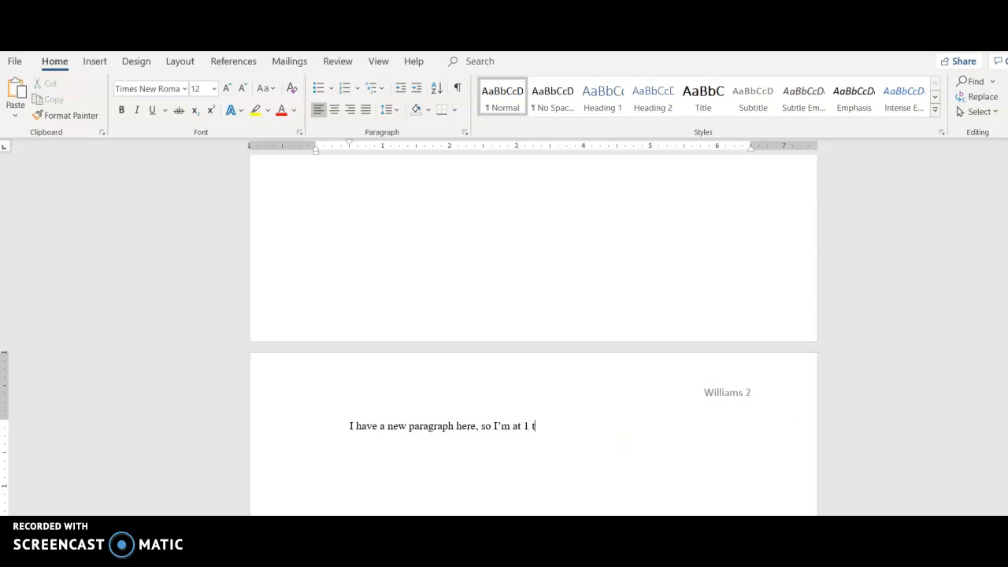
pyautogui.write('ab over to start.')
pyautogui.click(646, 406)
pyautogui.click(668, 418)
pyautogui.click(670, 422)
pyautogui.scroll(-1, 934, 342)
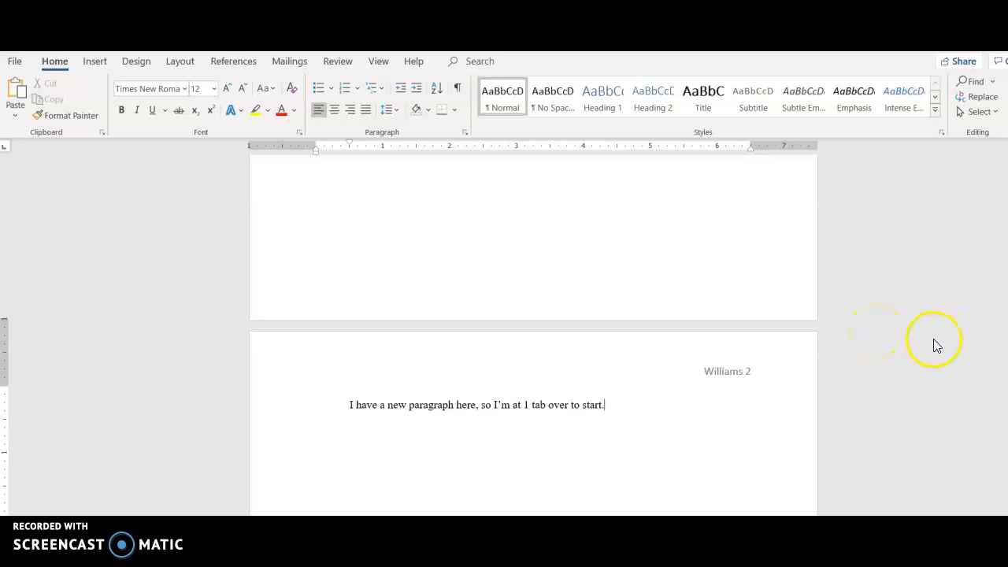